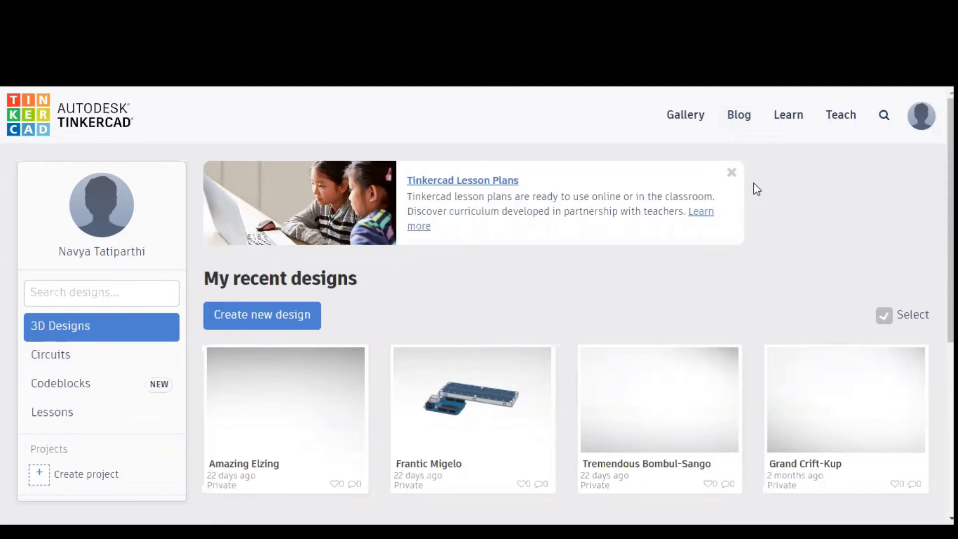
- Create a new circuit design and place an Arduino Uno R3 on the empty workplane
left_click(56, 357)
left_click(244, 318)
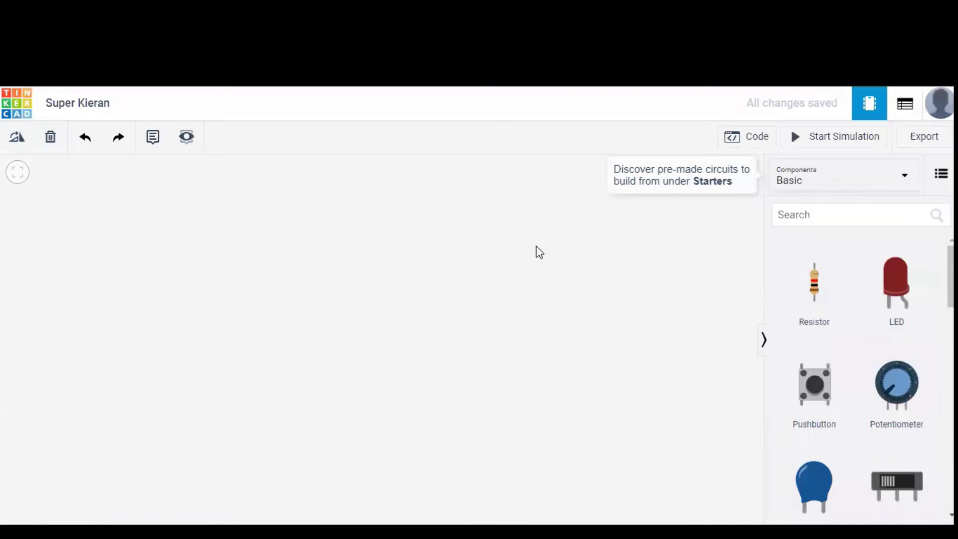
left_click(828, 213)
type("Ardui")
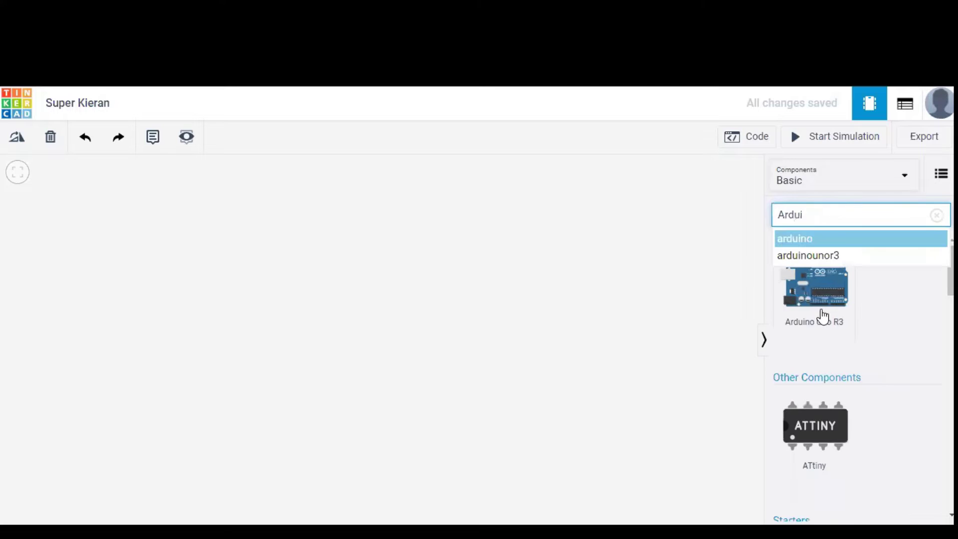
left_click_drag(824, 317, 217, 411)
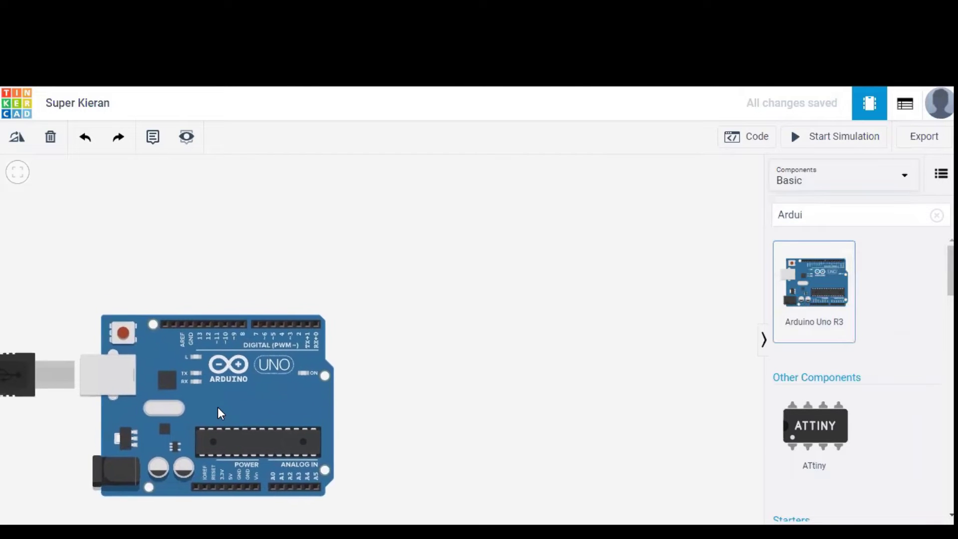
- Find the full-size Breadboard among the components and place it above the Arduino
left_click(874, 206)
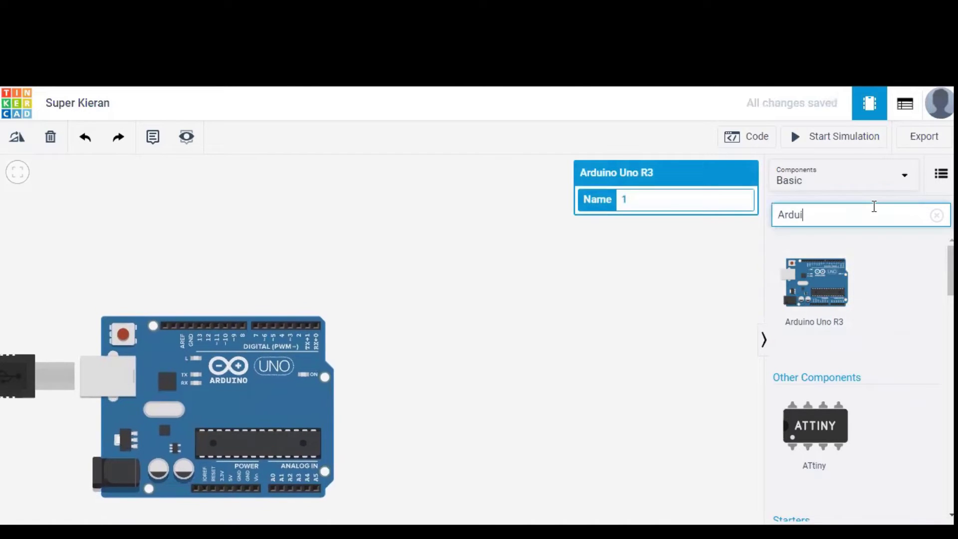
key("BackSpace")
key("BackSpace")
key("BackSpace")
key("BackSpace")
key("BackSpace")
type("bread")
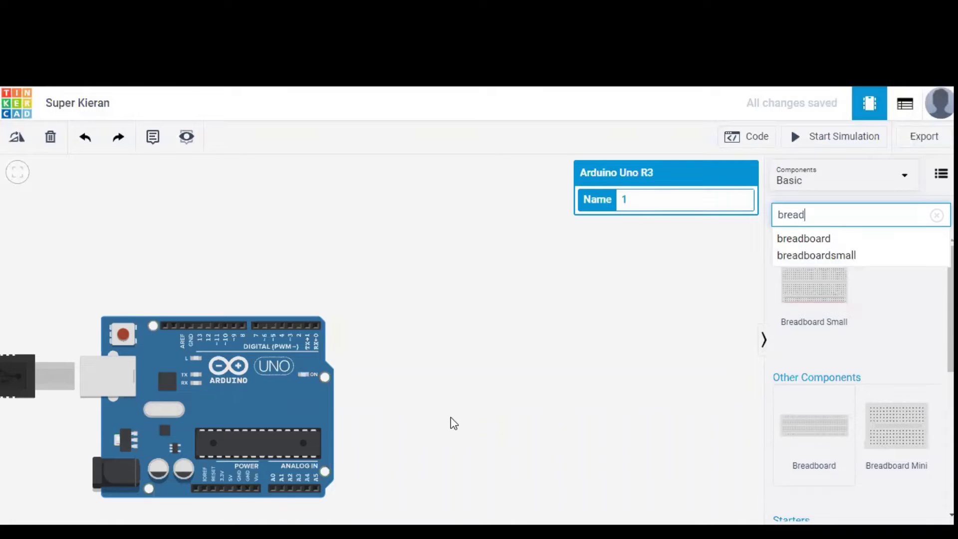
left_click(494, 402)
- Rearrange the breadboard and the Arduino so the breadboard sits above the board without overlapping it
left_click_drag(458, 285, 459, 265)
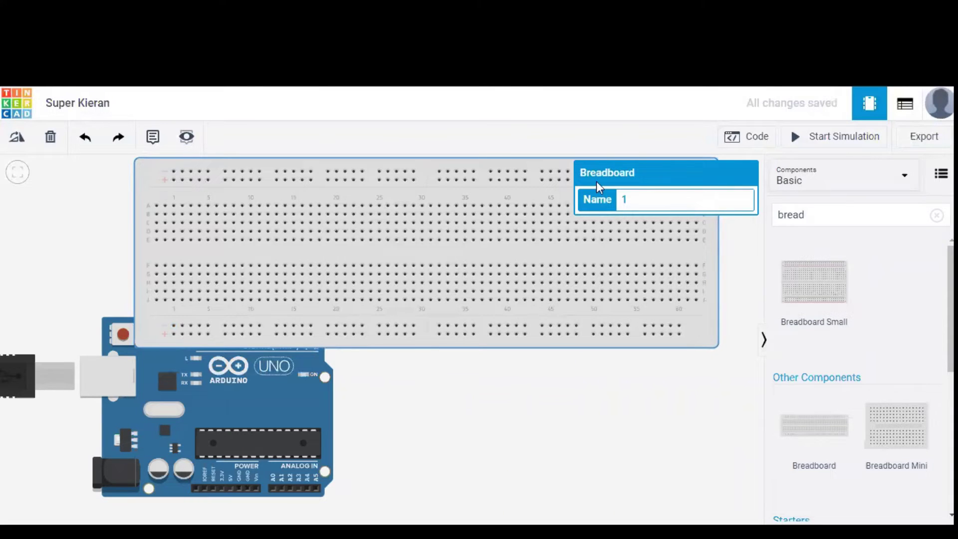
left_click_drag(244, 385, 270, 406)
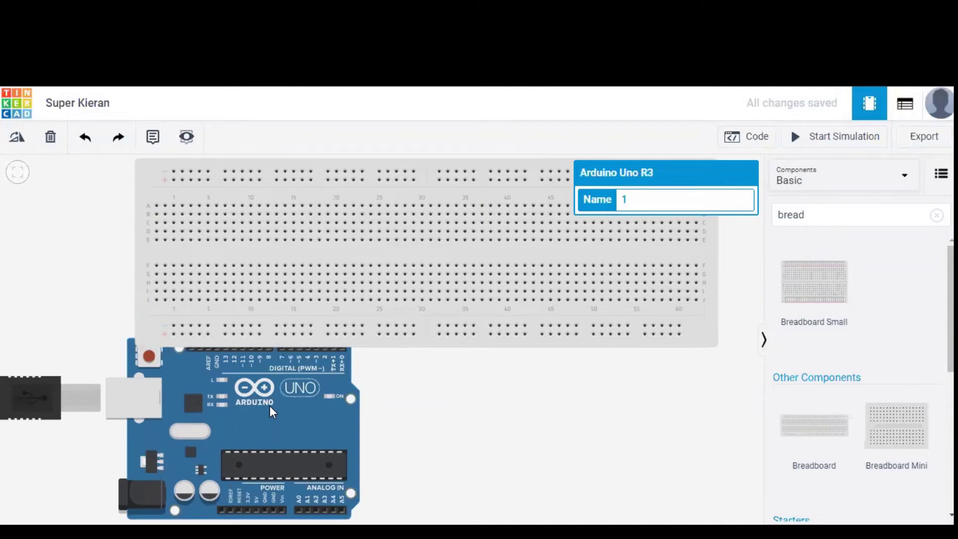
key("f")
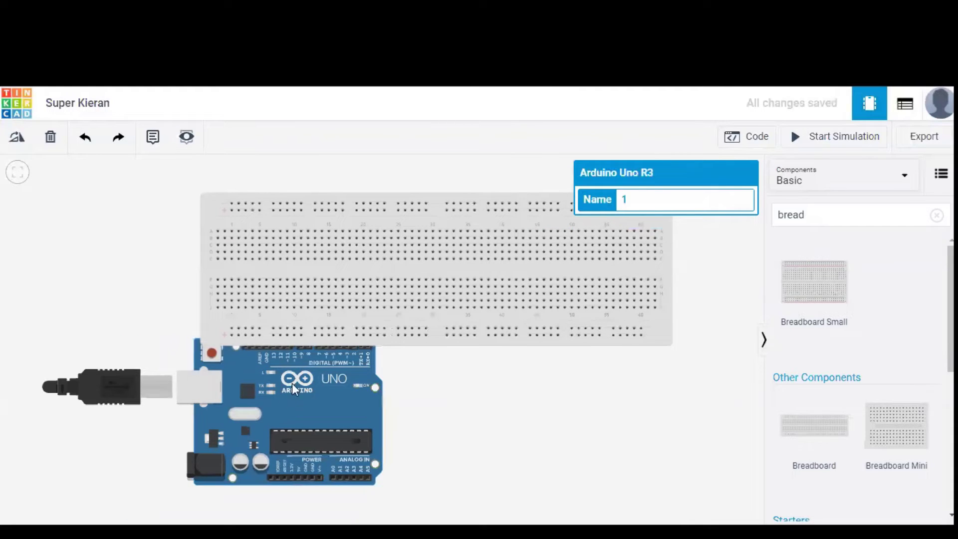
left_click_drag(413, 272, 436, 259)
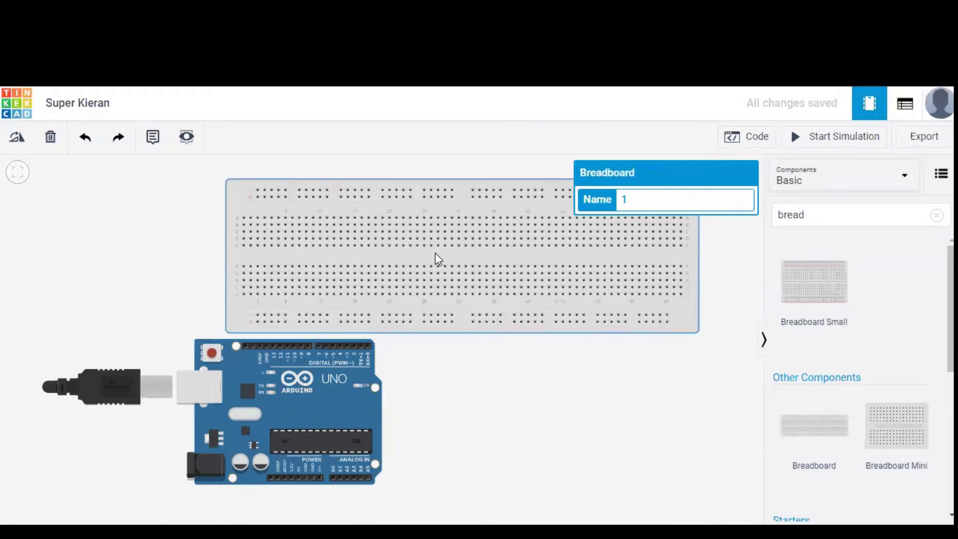
- Find the photodiode among the components and place it on the upper half of the breadboard
left_click(833, 217)
key("BackSpace")
key("BackSpace")
key("BackSpace")
key("BackSpace")
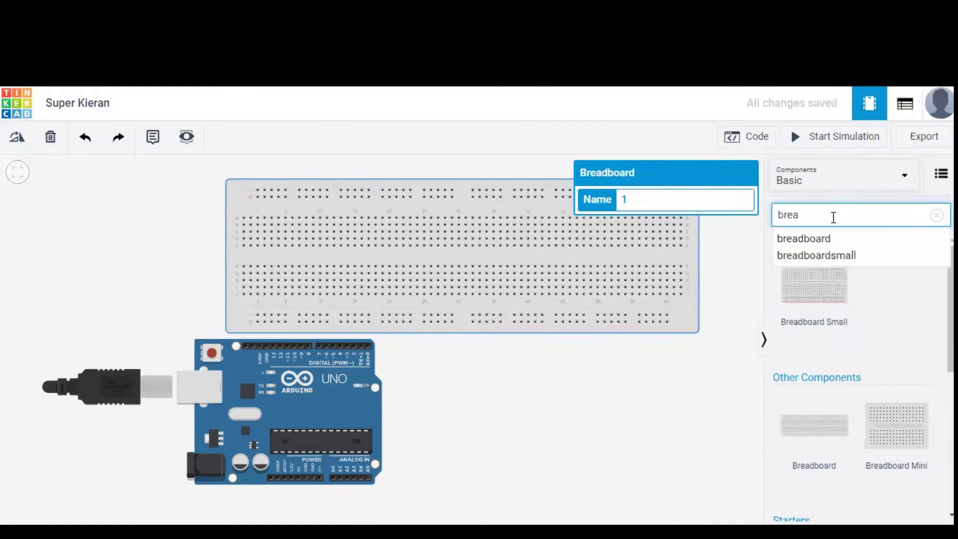
type("pho")
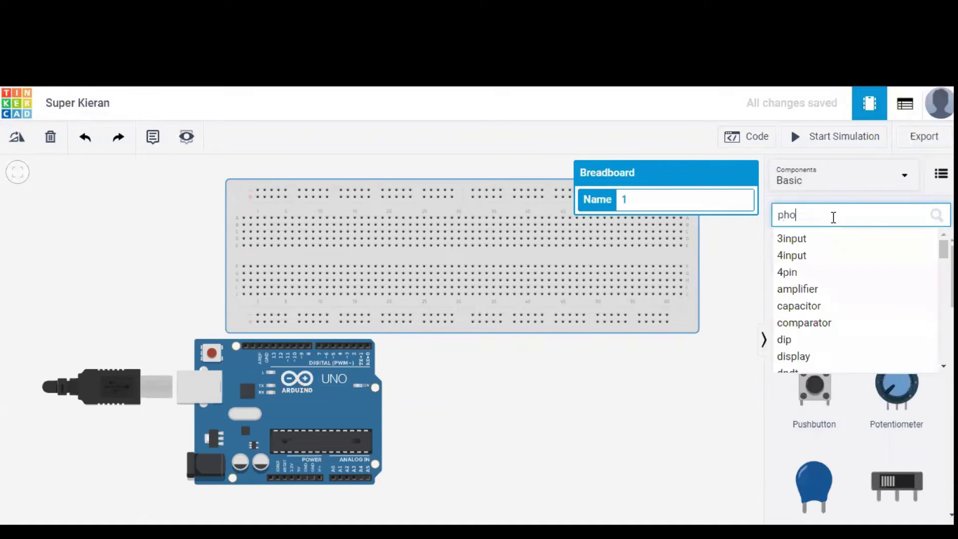
type("todio")
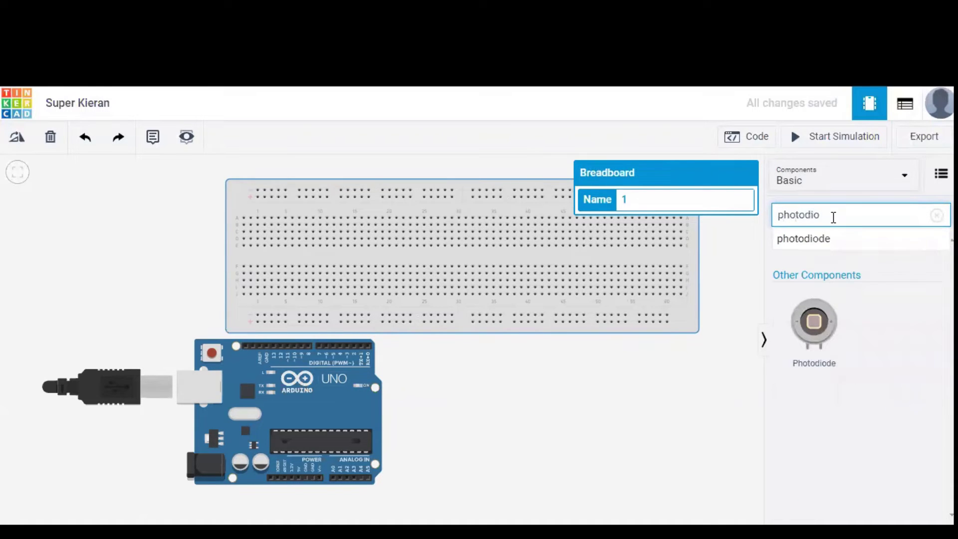
left_click_drag(814, 324, 410, 229)
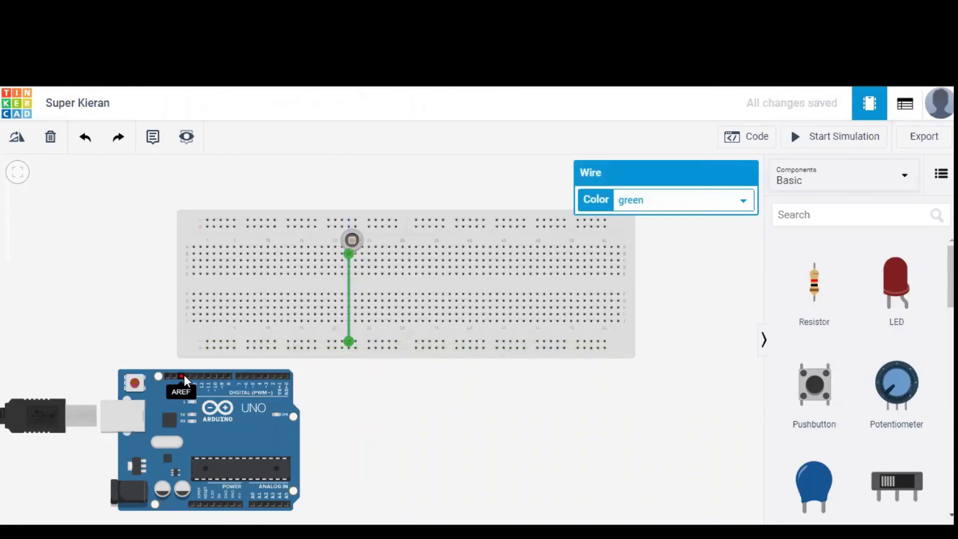
- Wire the Arduino's digital-side GND pin to the first hole of the breadboard's lower negative rail, with one right-angle bend
left_click(189, 380)
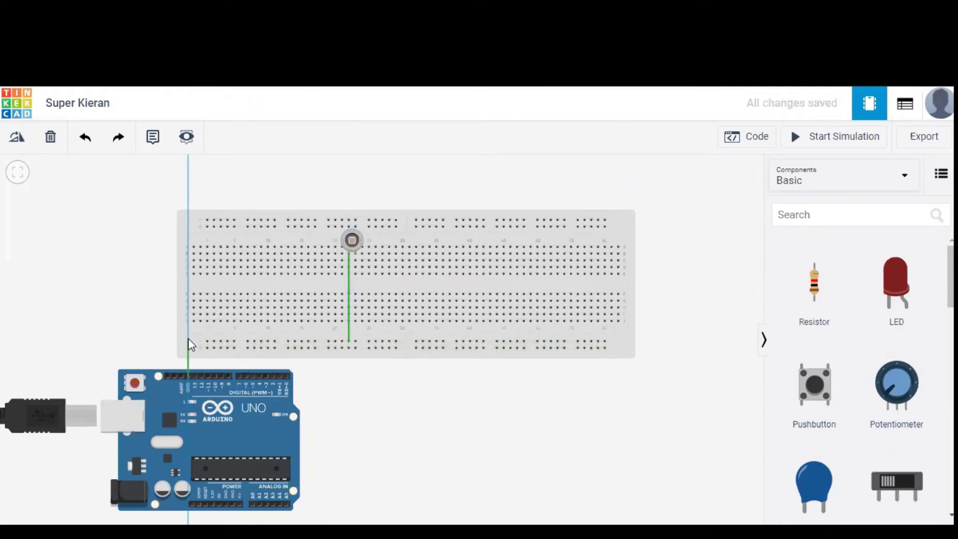
left_click(207, 341)
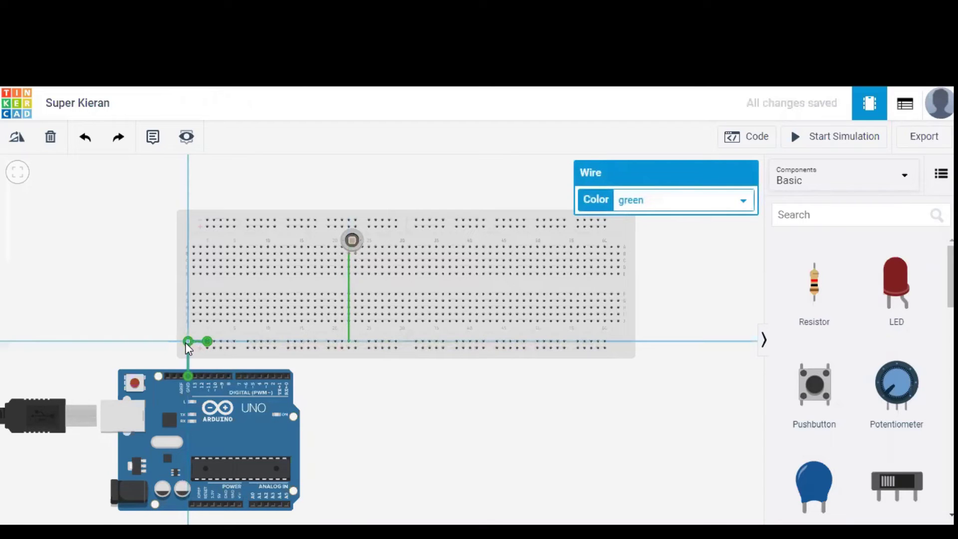
left_click(187, 342)
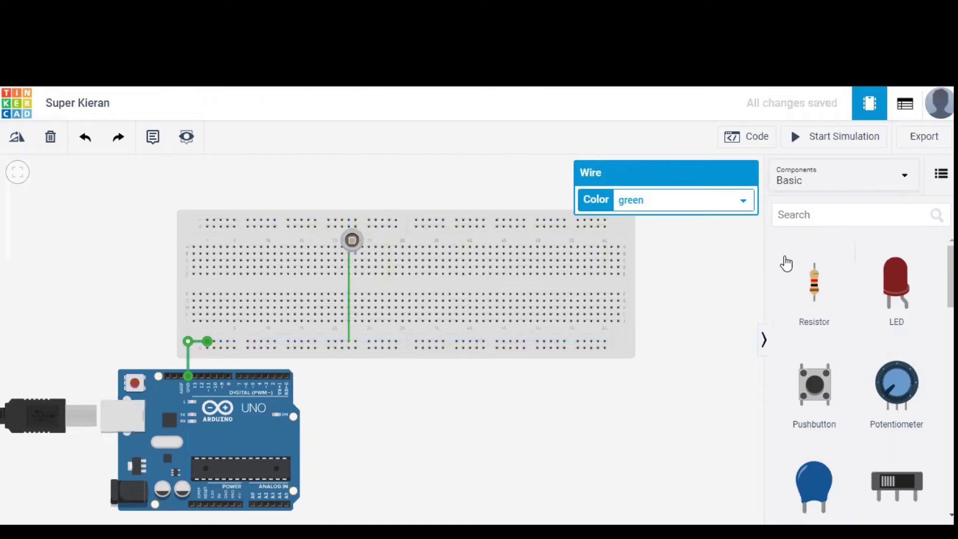
- Place a resistor vertically below the photodiode's second leg and set its resistance to 220 Ω
left_click_drag(806, 280, 357, 272)
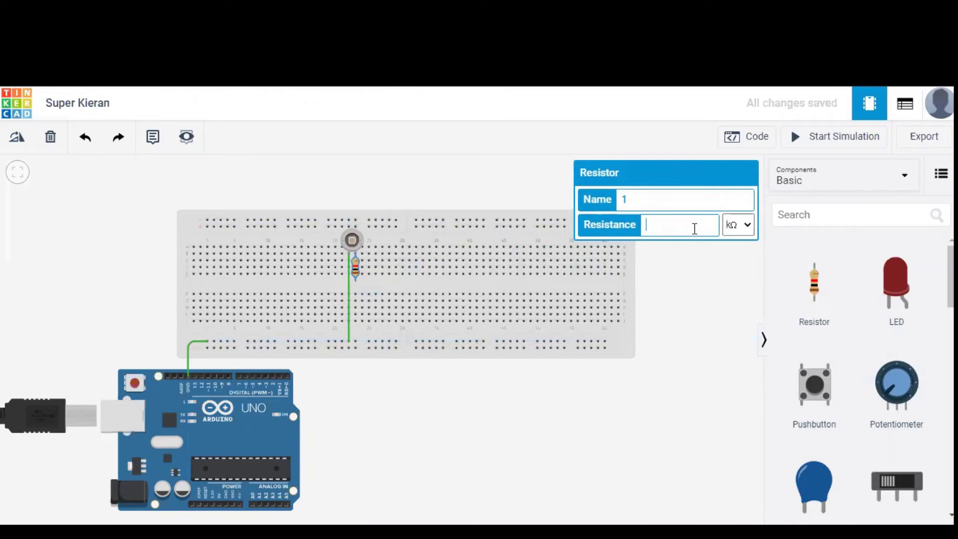
type("220")
left_click(731, 225)
left_click(734, 294)
left_click(708, 328)
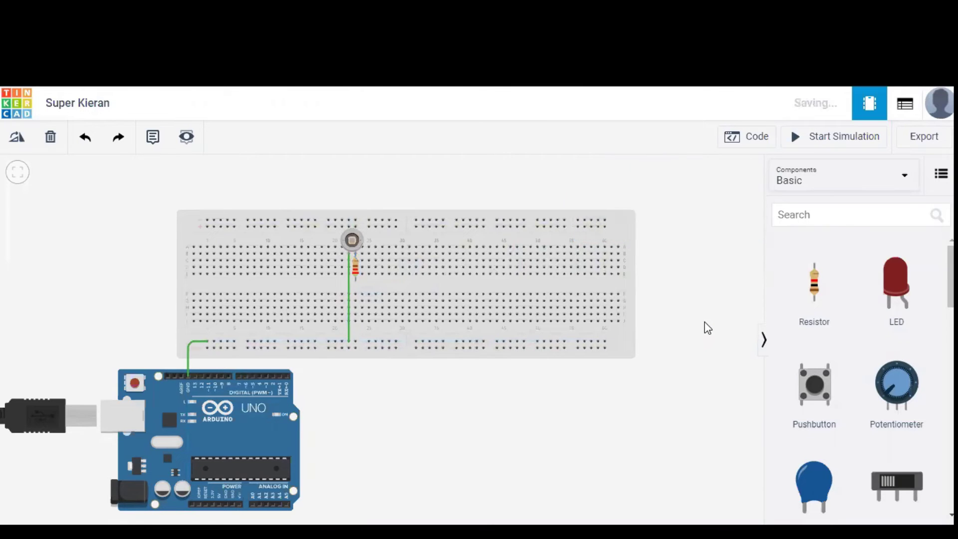
- Wire the resistor's lower end to the Arduino's A0 pin with right-angle bends and color the wire blue
left_click(355, 281)
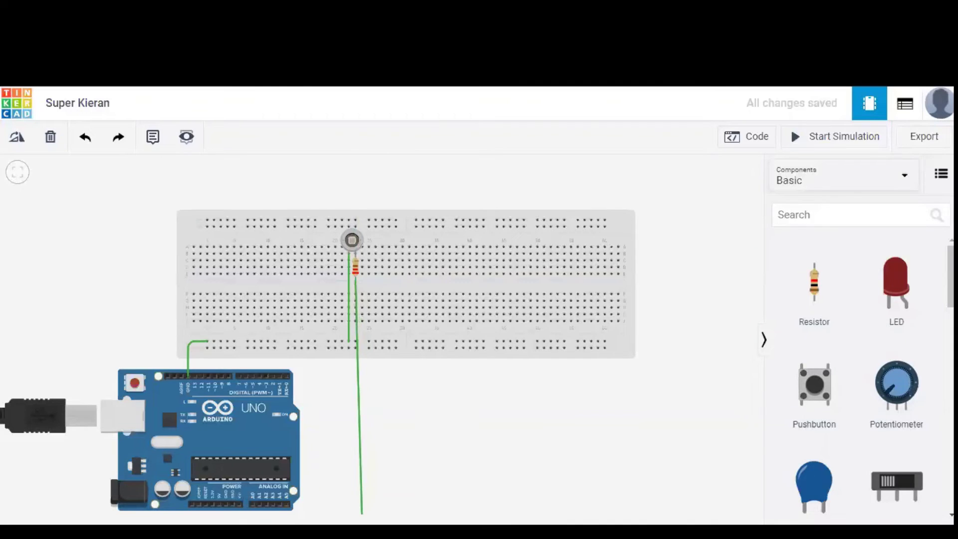
left_click(355, 513)
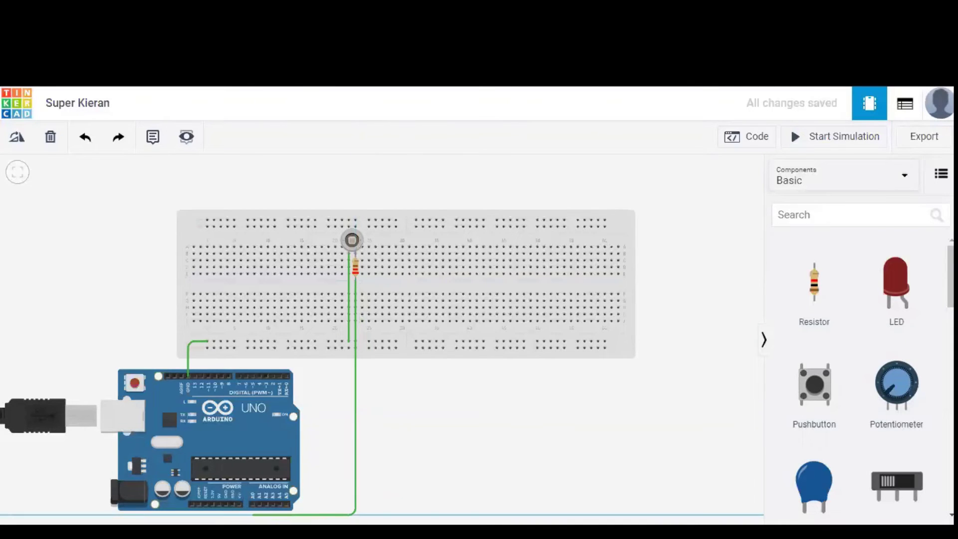
left_click(253, 515)
left_click(253, 504)
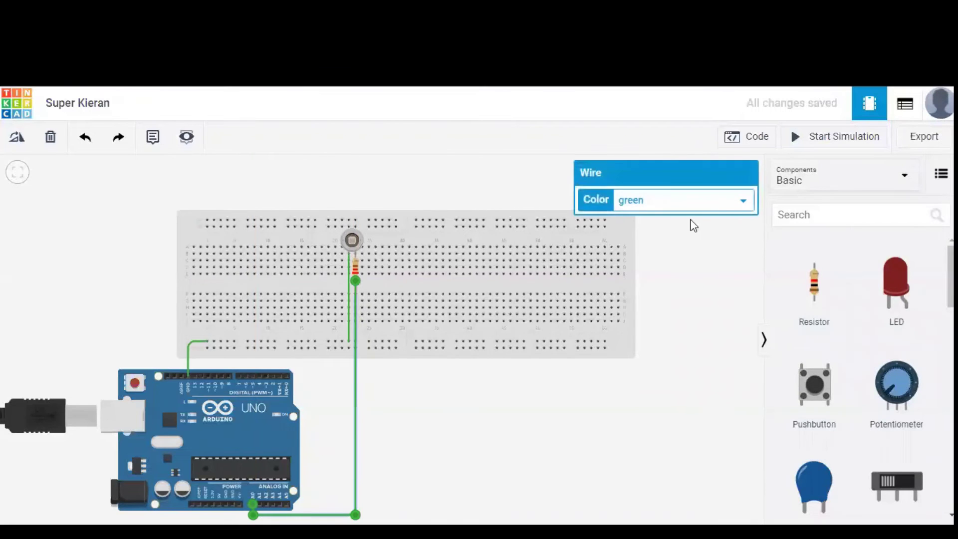
left_click(717, 202)
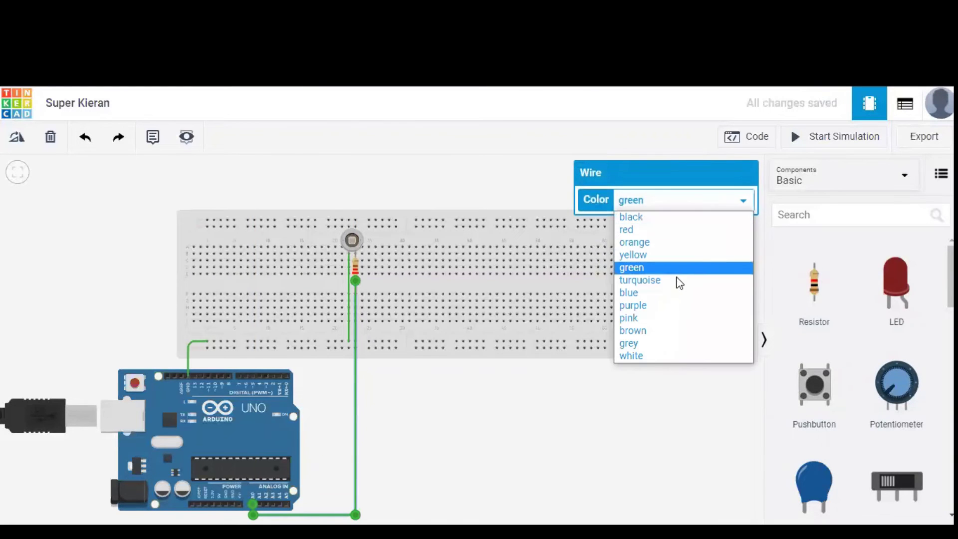
left_click(677, 294)
left_click_drag(453, 434, 419, 441)
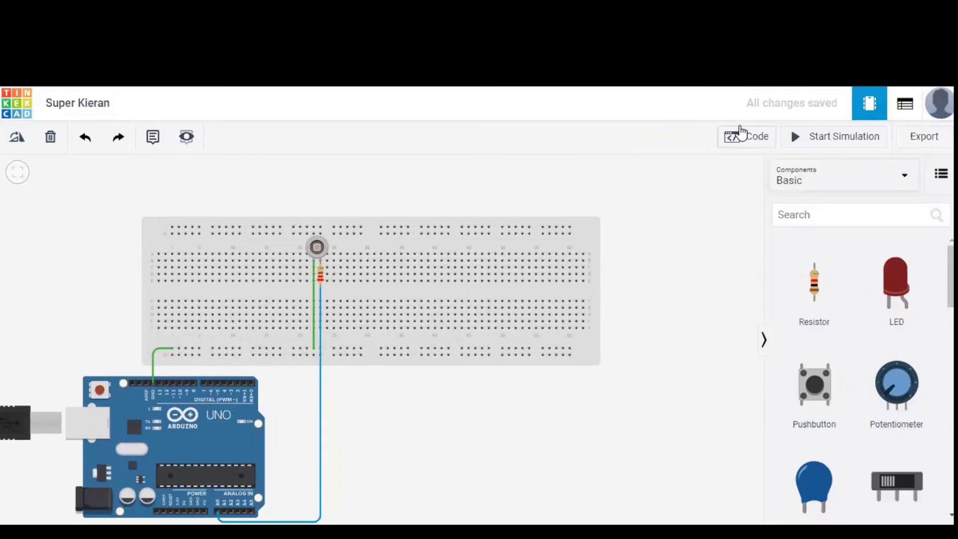
- Open the Arduino's code editor and switch it from blocks to text mode
left_click(740, 140)
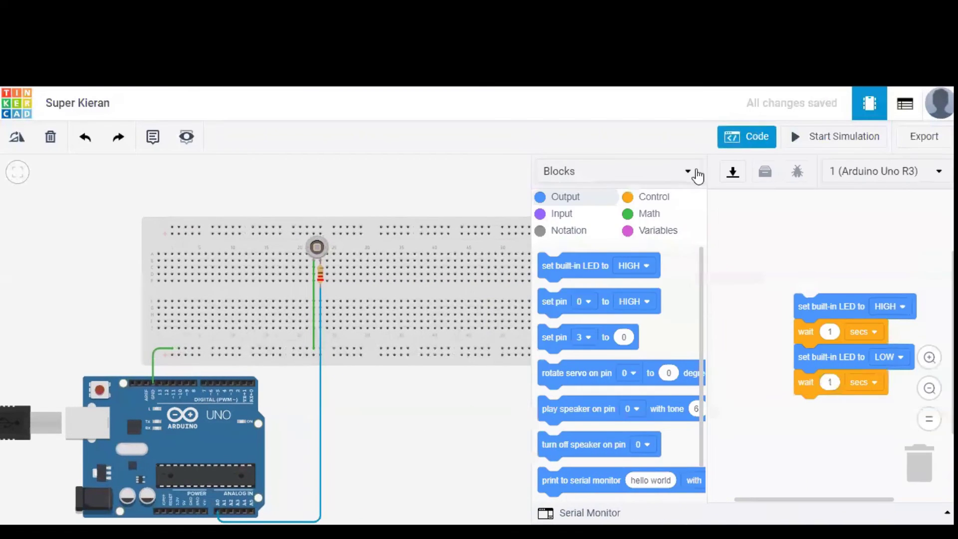
left_click(666, 179)
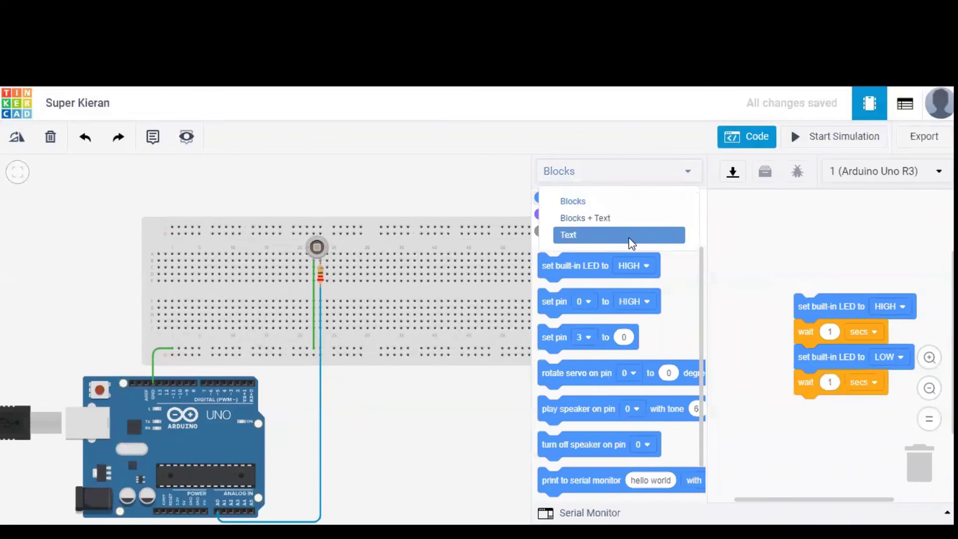
left_click(628, 237)
left_click(556, 237)
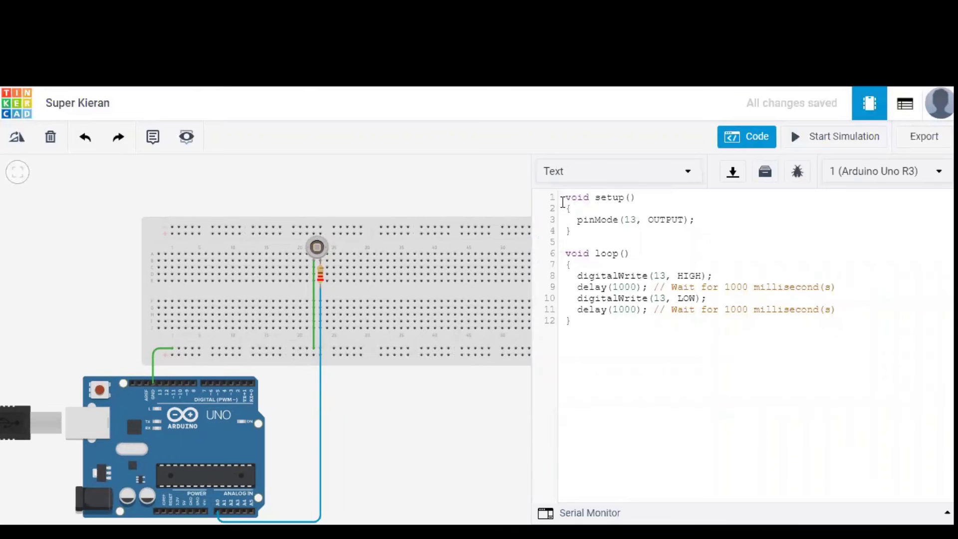
- Replace the default code with a sketch that reads sensorPin A0 into sensorValue and prints it over serial at 9600 baud
left_click_drag(563, 199, 573, 338)
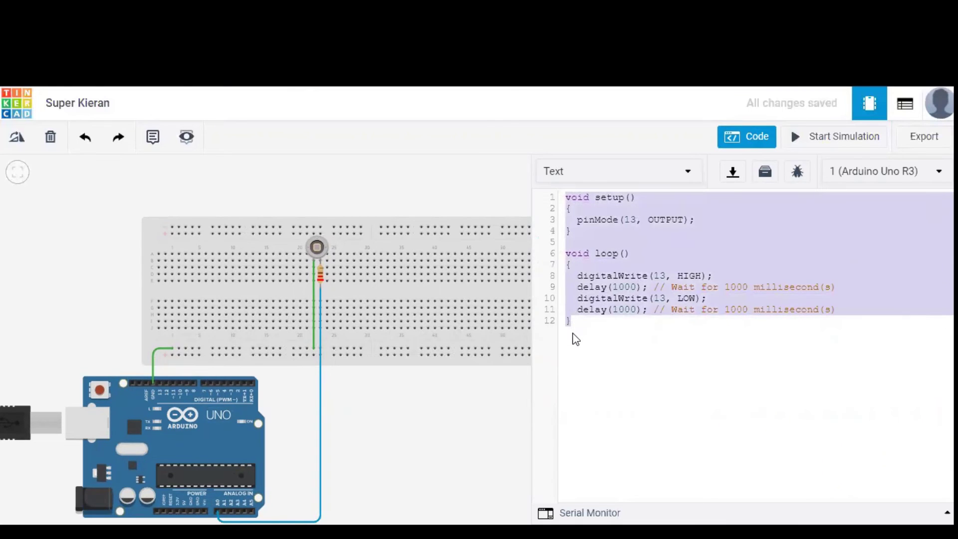
key("BackSpace")
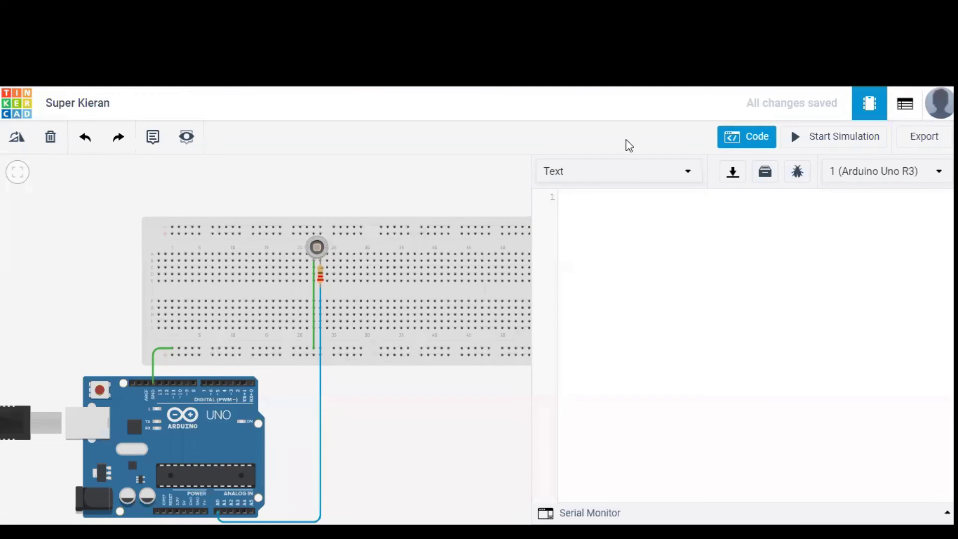
type("int sensorPin = A0; int sensorValue = 0; void setup() {    Serial.begin(9600);    pinMode(sensorPin, INPUT); }  void loop()  {    sensorValue = analogRead(sensorPin);    Serial.println(sensorValue); }")
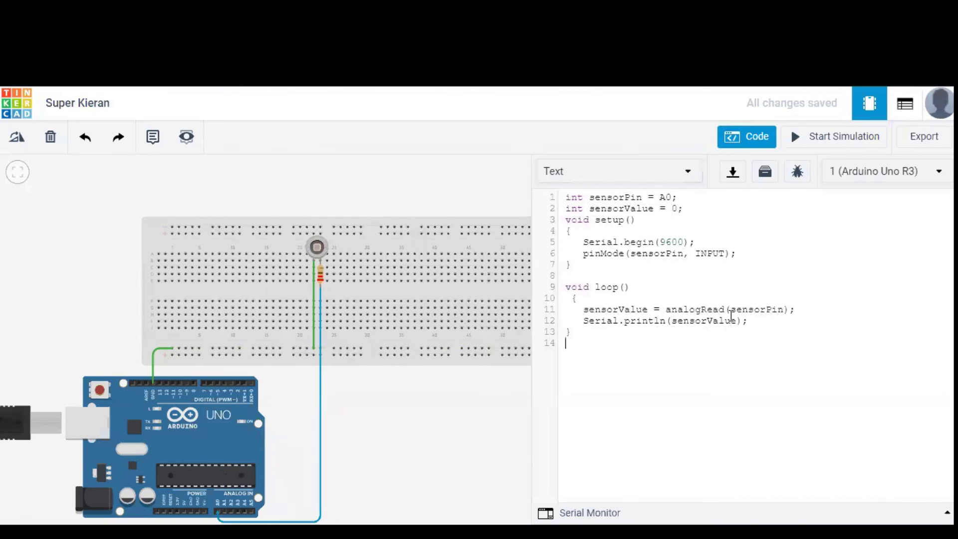
- Show the Serial Monitor, start the simulation and test the photodiode with its light slider at the dark end
left_click(589, 513)
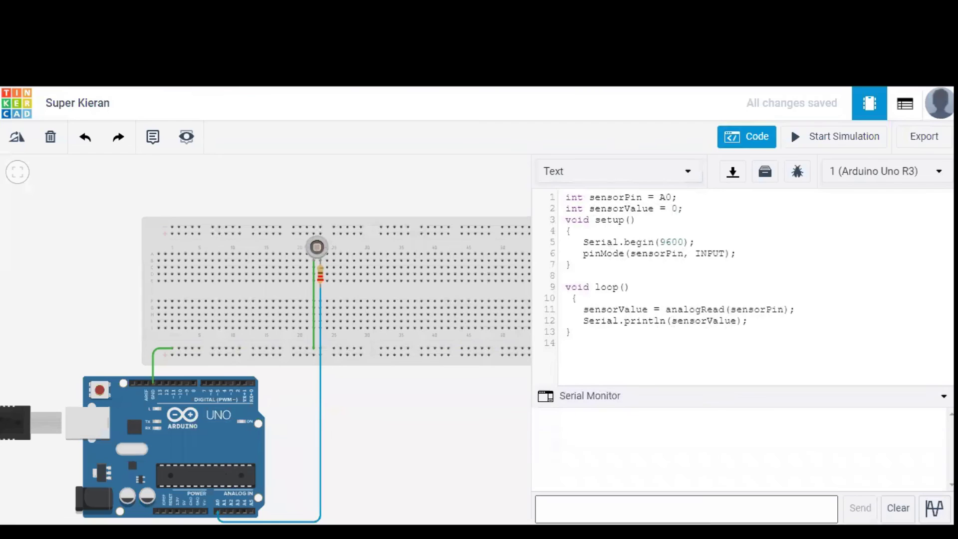
left_click(810, 136)
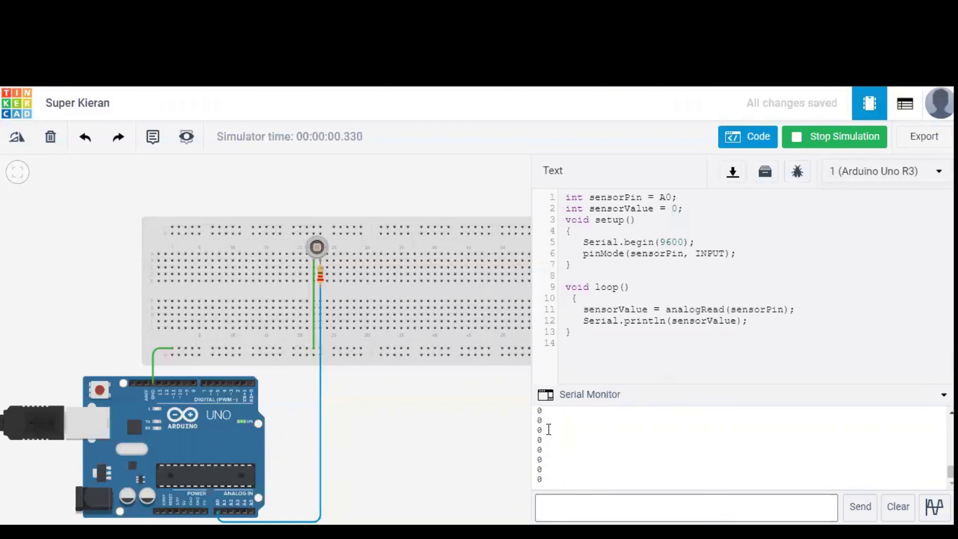
left_click(316, 249)
mouse_move(299, 224)
left_mouse_down()
mouse_move(345, 220)
mouse_move(300, 229)
left_mouse_up()
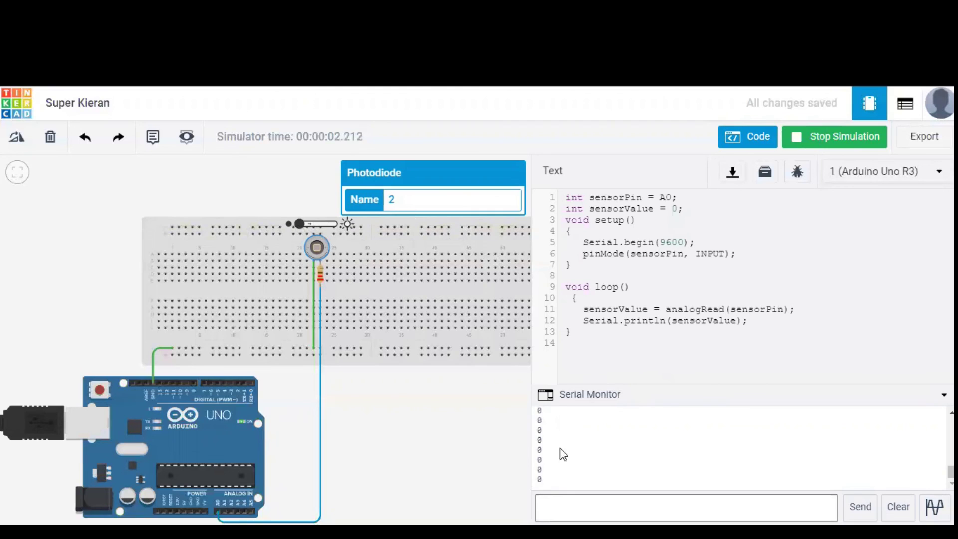